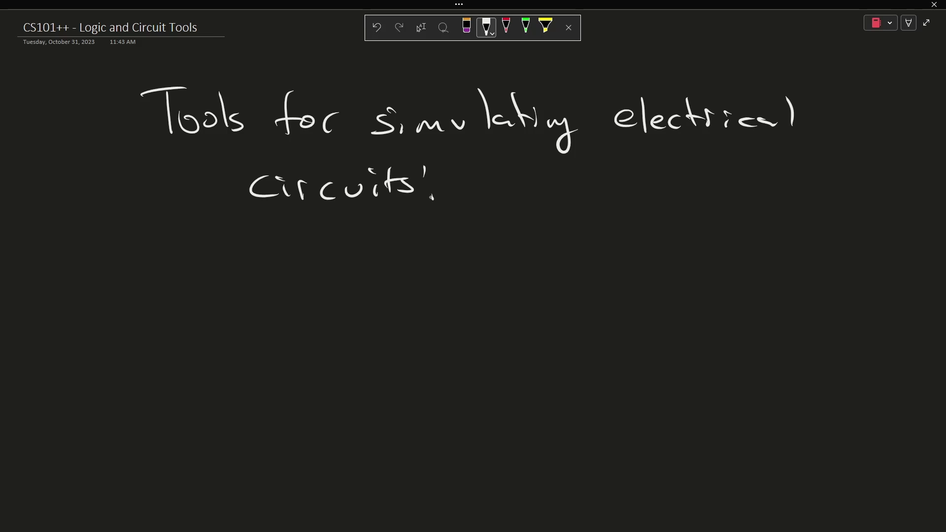
Put a dash before the 'Tools' title and handwrite '- useful in the CS 201 series' below, erasing a stray letter
drag(98, 129, 113, 126)
drag(94, 258, 115, 260)
drag(144, 261, 232, 275)
mouse_move(244, 244)
mouse_down()
mouse_move(249, 278)
mouse_move(302, 274)
mouse_up()
drag(331, 249, 377, 270)
drag(441, 252, 448, 264)
drag(430, 251, 434, 278)
mouse_move(445, 255)
mouse_down()
mouse_move(434, 277)
mouse_move(476, 277)
mouse_up()
drag(484, 258, 484, 260)
drag(507, 254, 509, 277)
drag(572, 262, 669, 269)
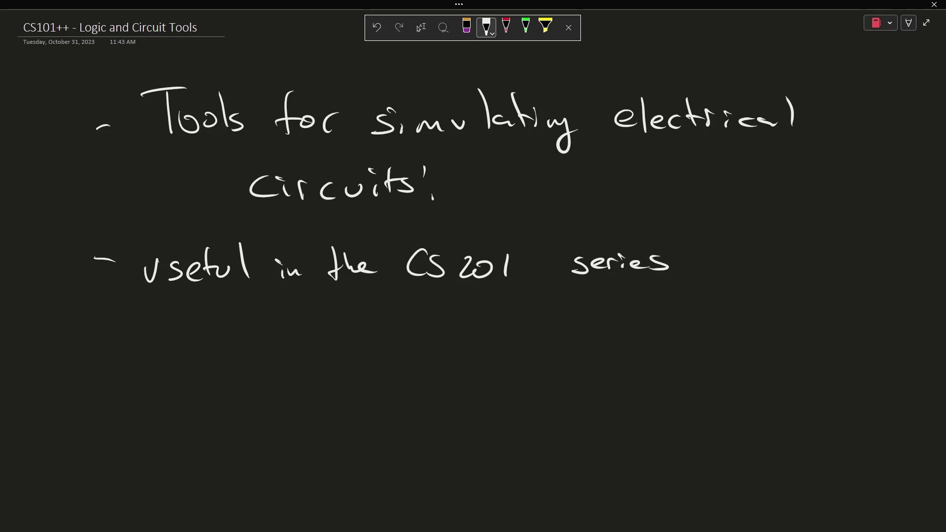
Switch to everycircuit.com and scroll through the homepage sections, then back to the top
key(alt+Tab)
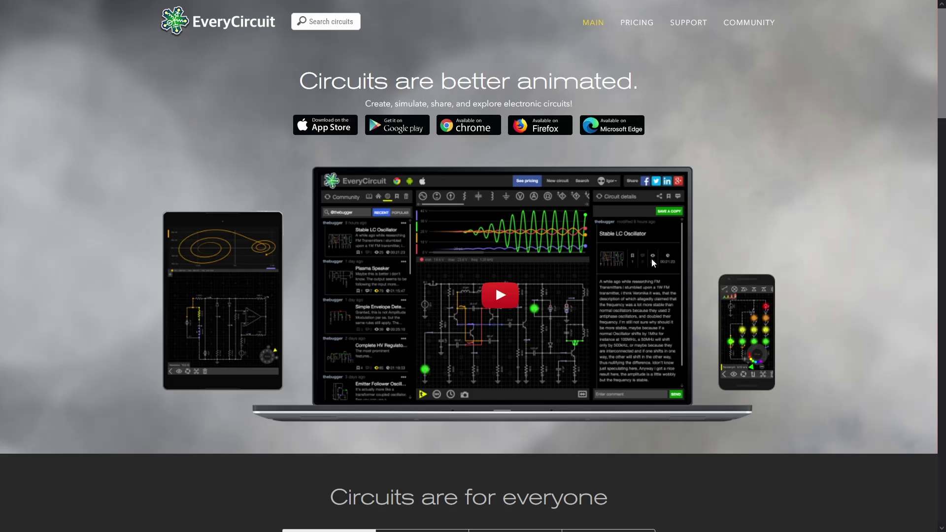
scroll(651, 260, down, 8)
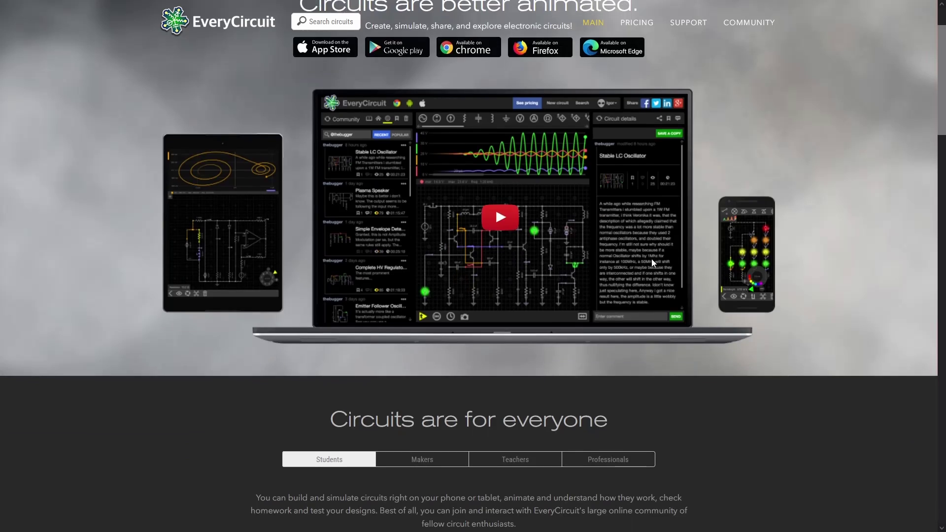
scroll(651, 258, up, 9)
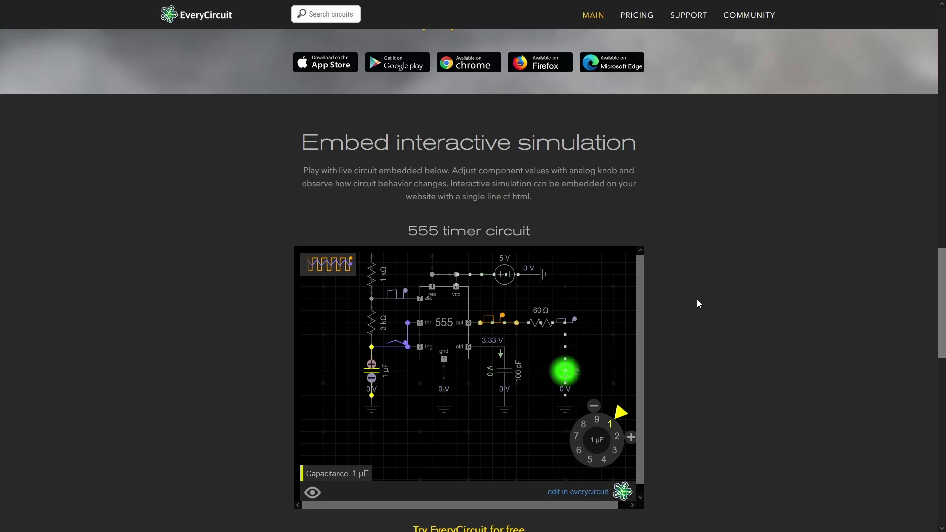
scroll(697, 299, down, 1)
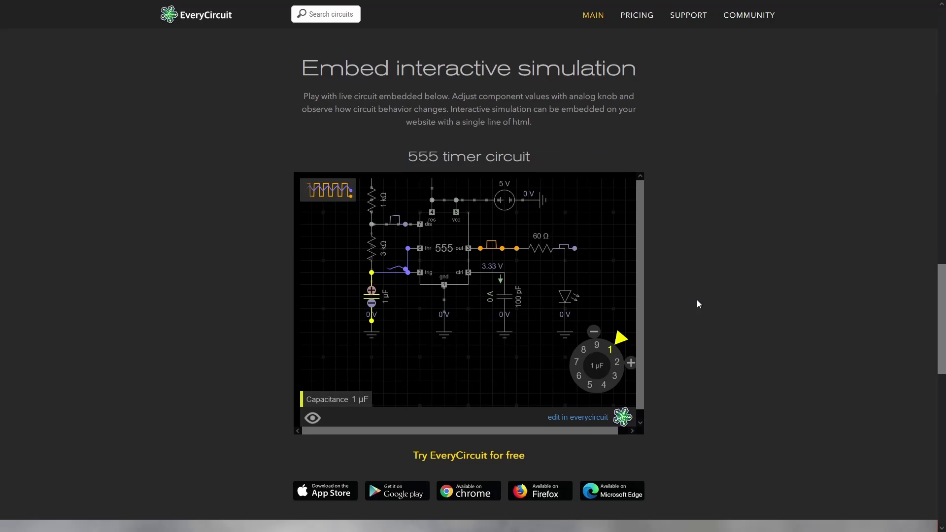
scroll(697, 300, up, 8)
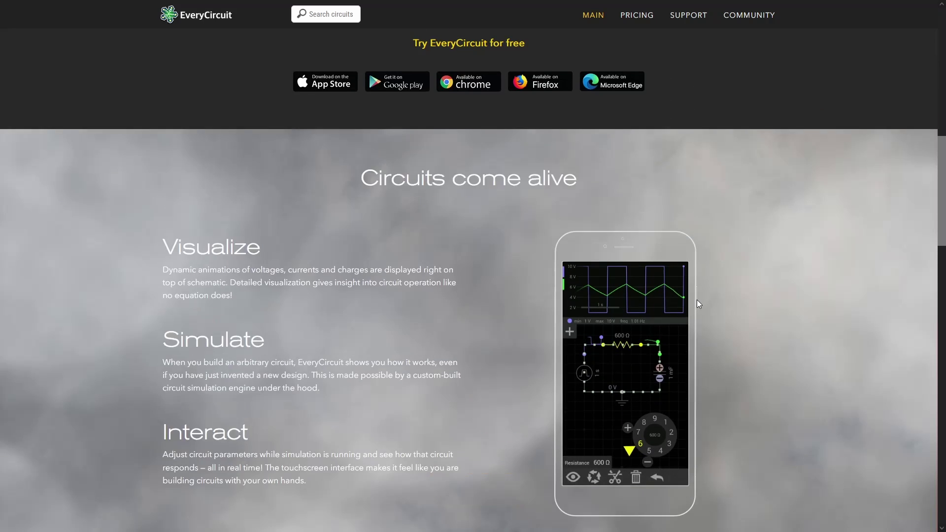
scroll(697, 300, up, 1)
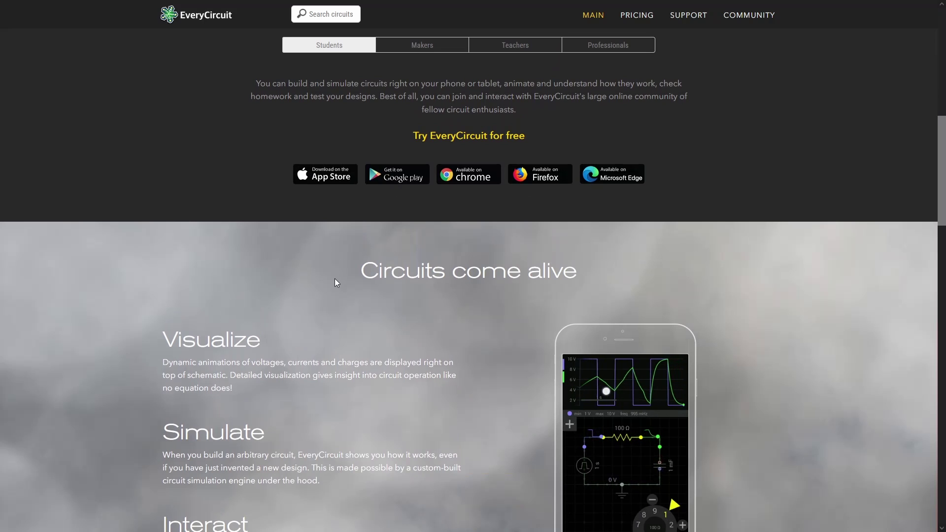
scroll(335, 279, up, 5)
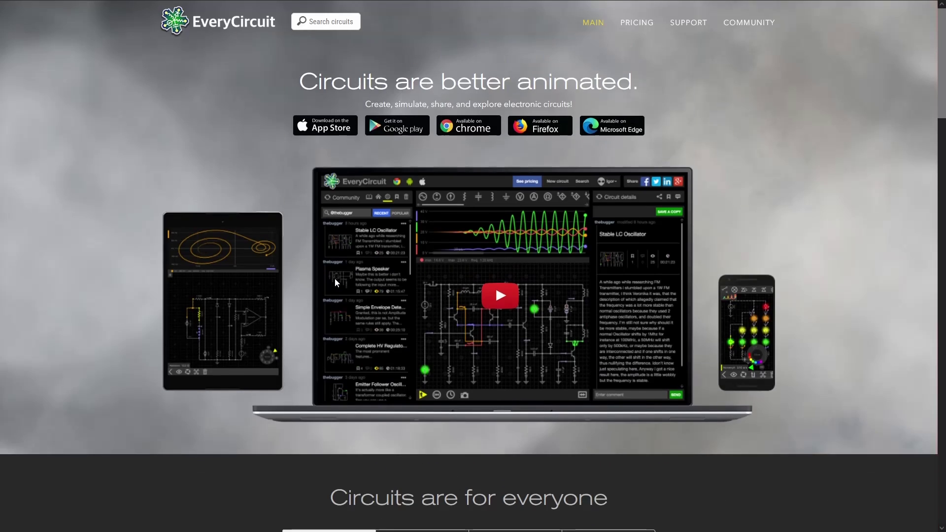
Switch to the browser tab with the DesignWorks LogicWorks 5 page
key(ctrl+Tab)
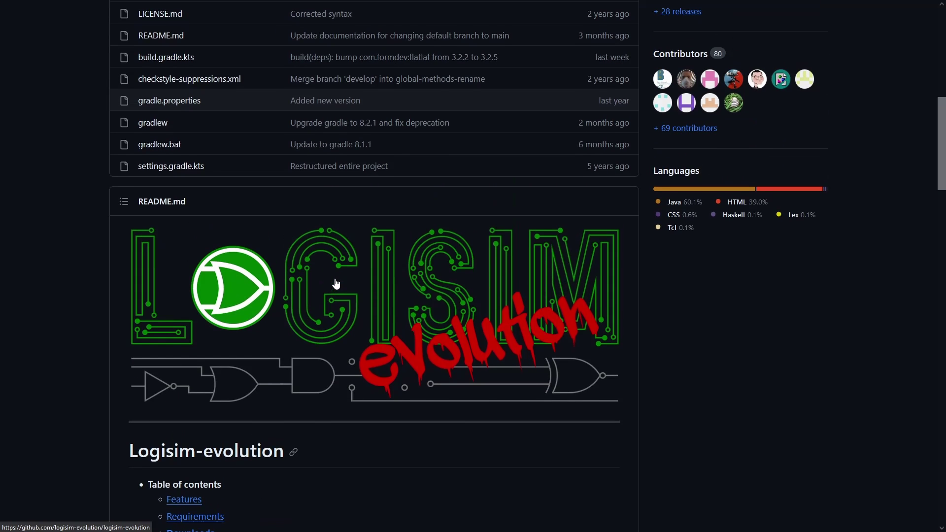
Scroll the logisim-evolution README down to Features and open the first Logisim-evolution screenshot
scroll(337, 284, up, 10)
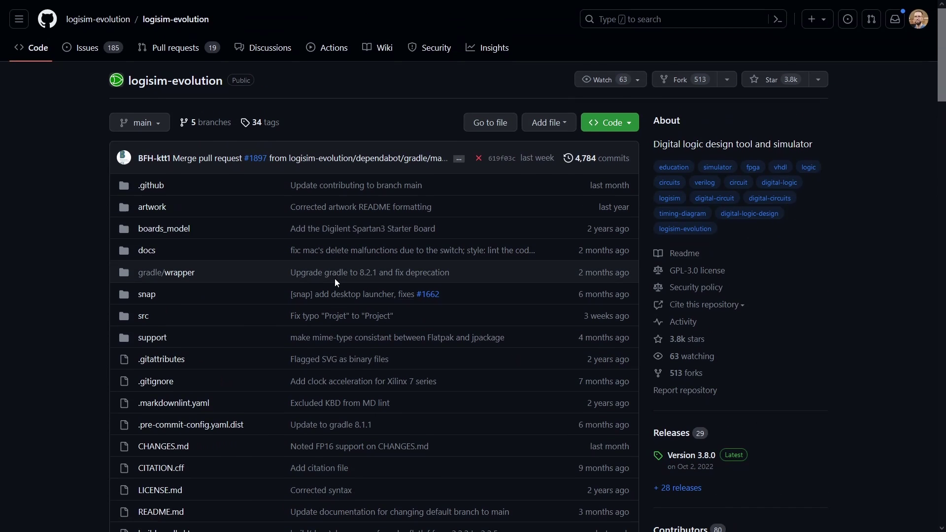
scroll(336, 282, down, 10)
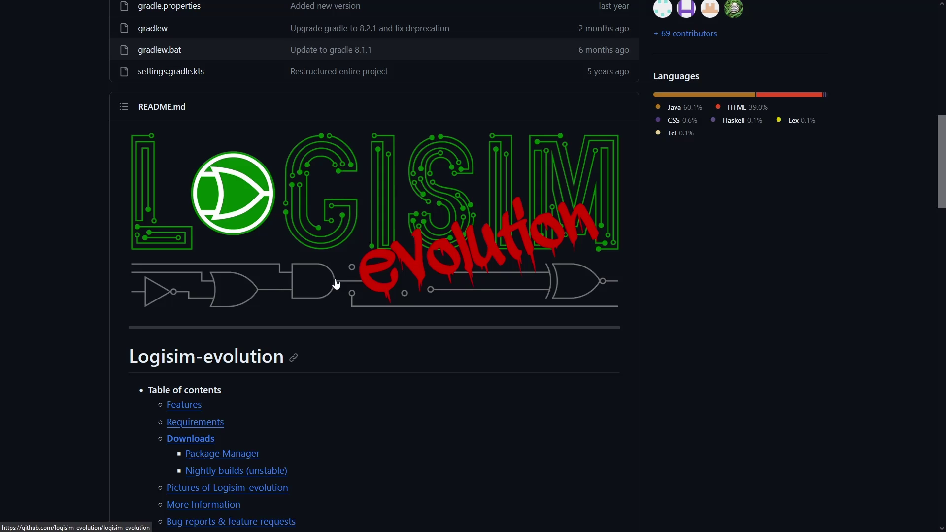
scroll(335, 282, down, 8)
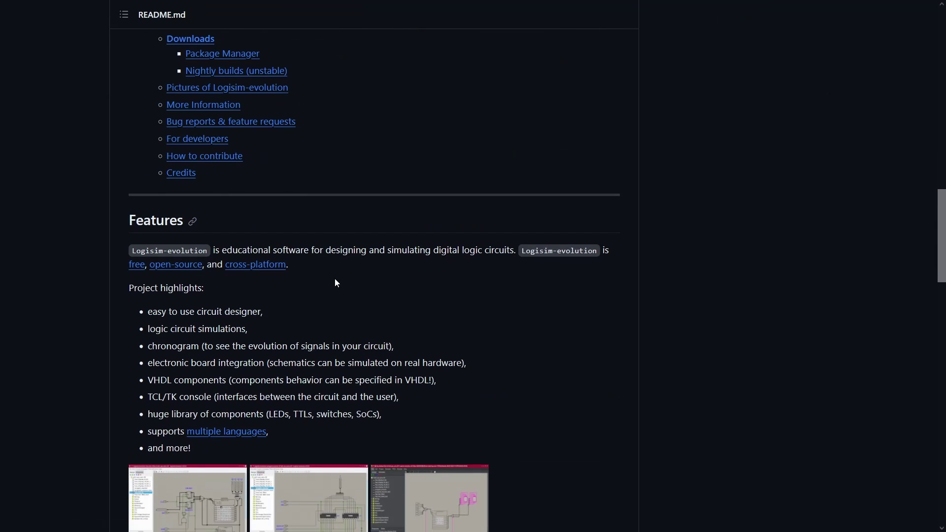
scroll(335, 282, down, 3)
click(177, 336)
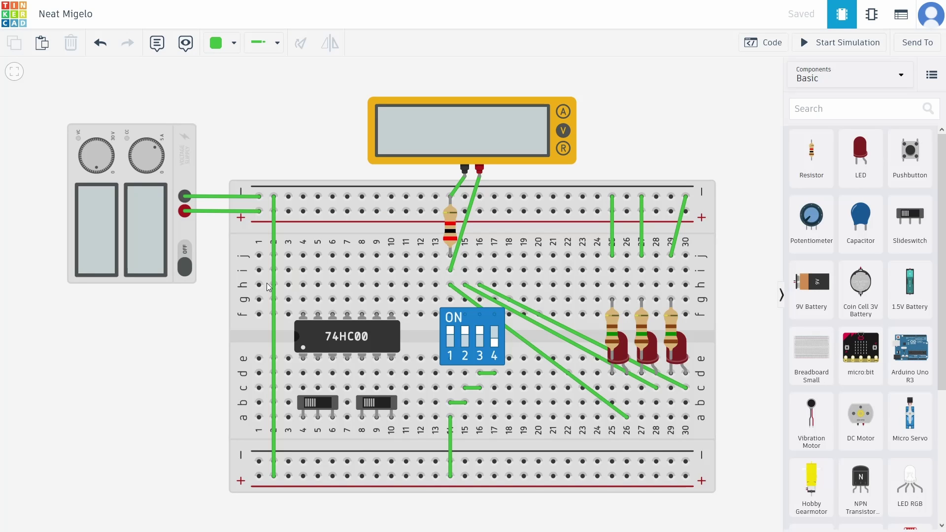
Start the Tinkercad simulation of the 74HC00 breadboard circuit
click(803, 44)
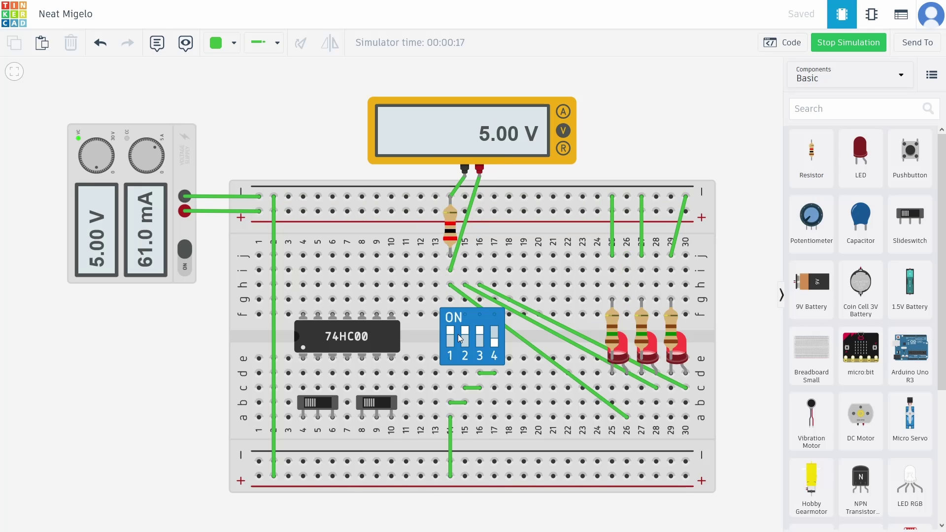
Switch off DIP switches 1, 2 and 3 so each LED darkens and the supply reads 0.00 A
click(449, 339)
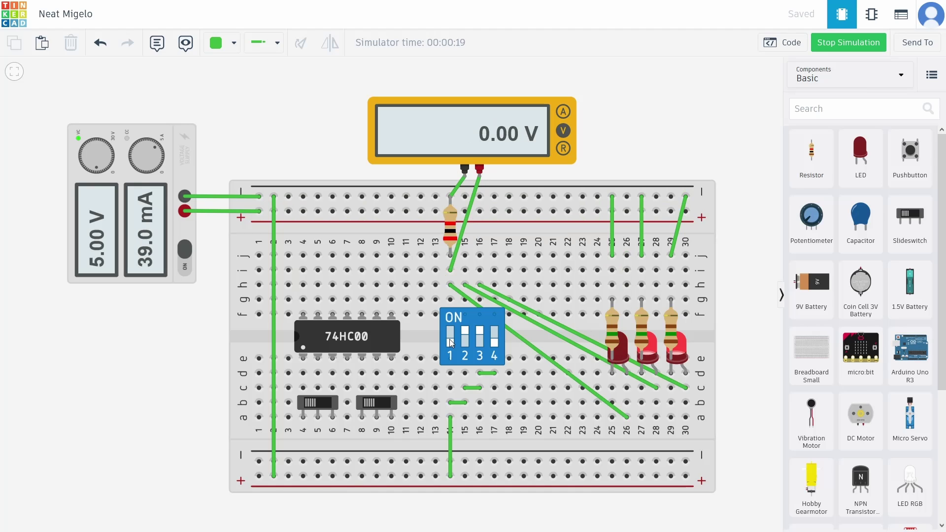
click(450, 340)
click(450, 339)
click(449, 339)
click(449, 339)
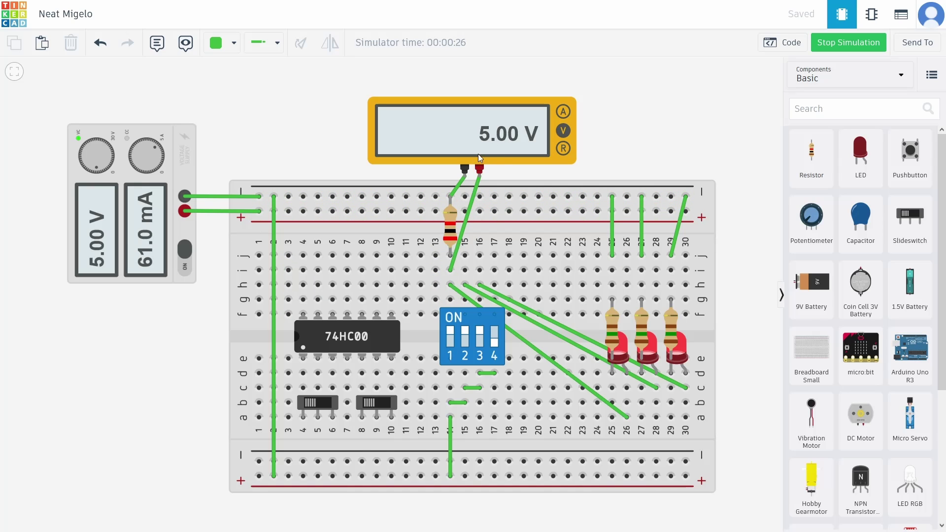
click(450, 331)
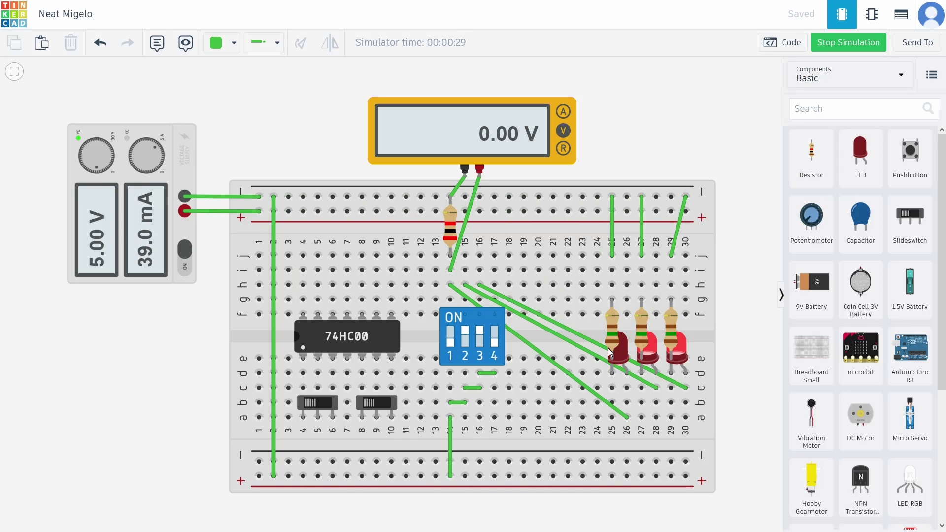
click(465, 339)
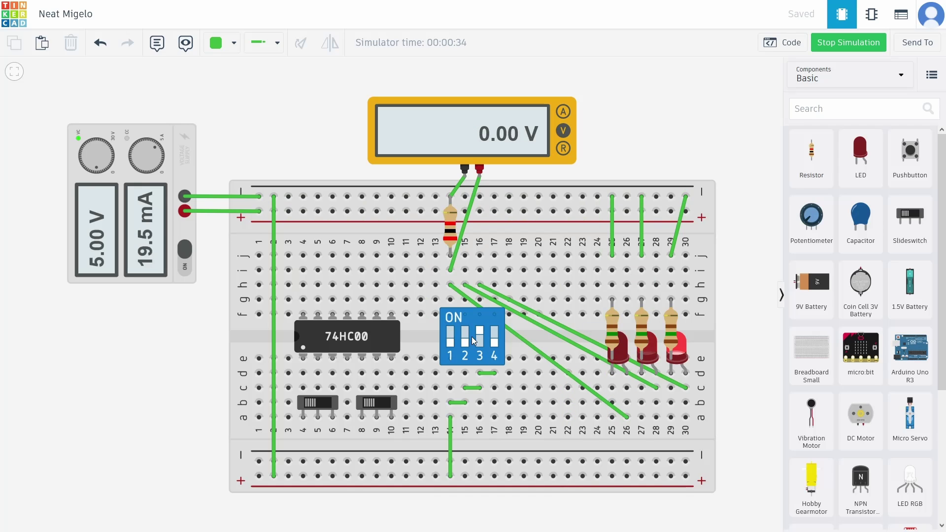
click(478, 339)
click(497, 336)
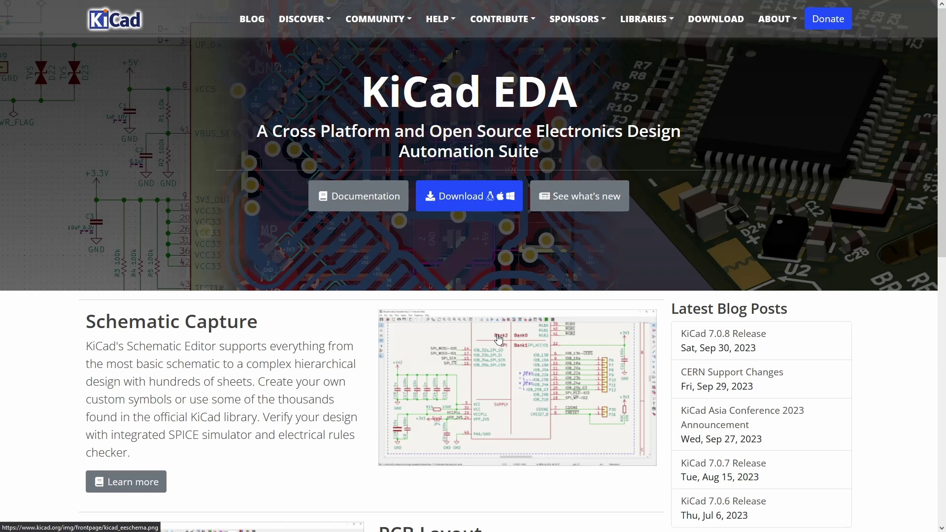
Scroll the KiCad homepage down to the PCB Layout and 3D Viewer sections
scroll(499, 339, down, 6)
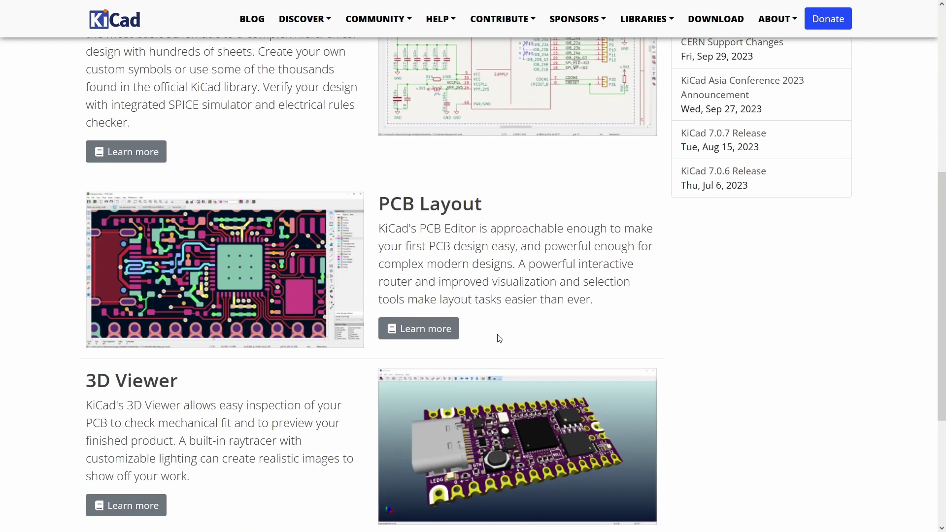
scroll(499, 335, down, 2)
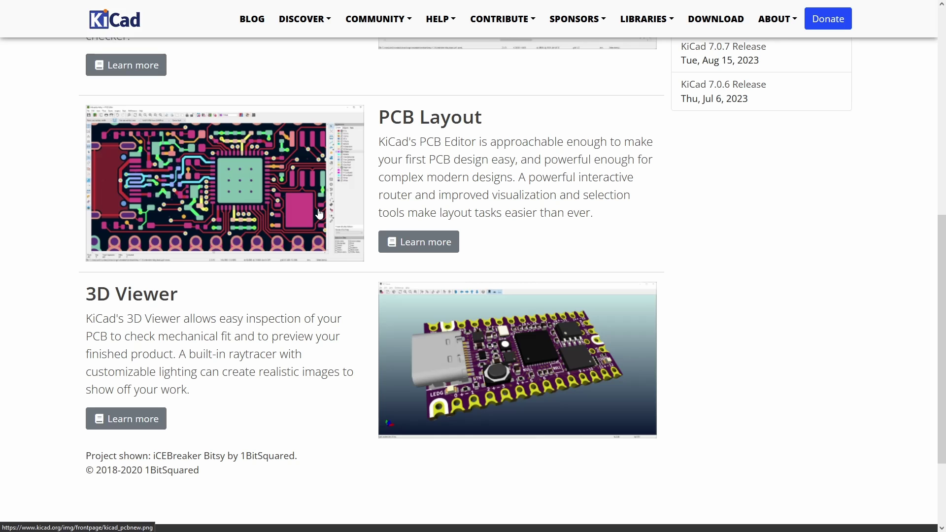
Switch to the LibrePCB homepage and scroll through its features to the walkthrough video
key(ctrl+Tab)
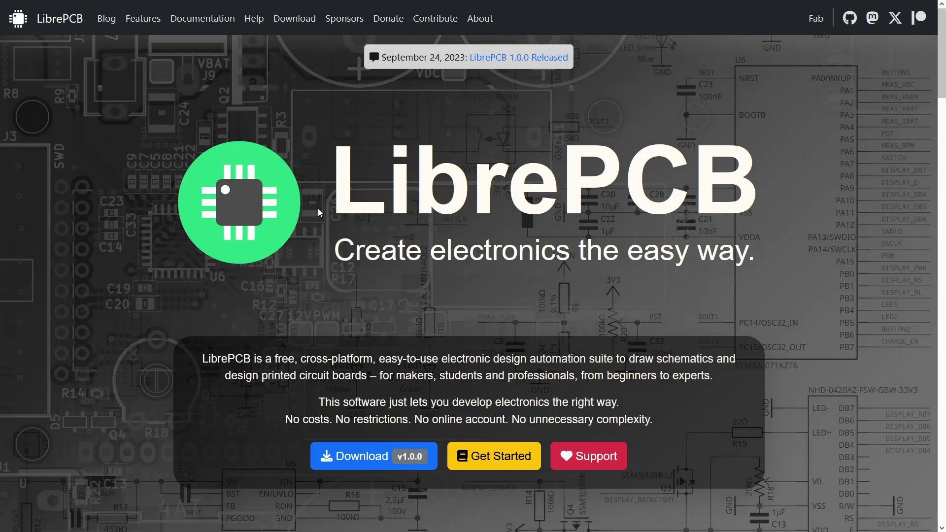
scroll(319, 213, down, 6)
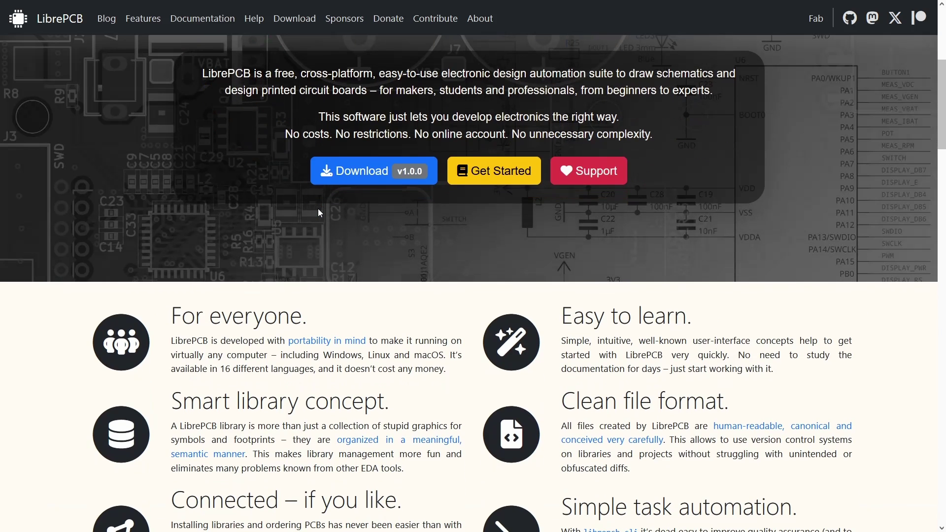
scroll(320, 213, down, 8)
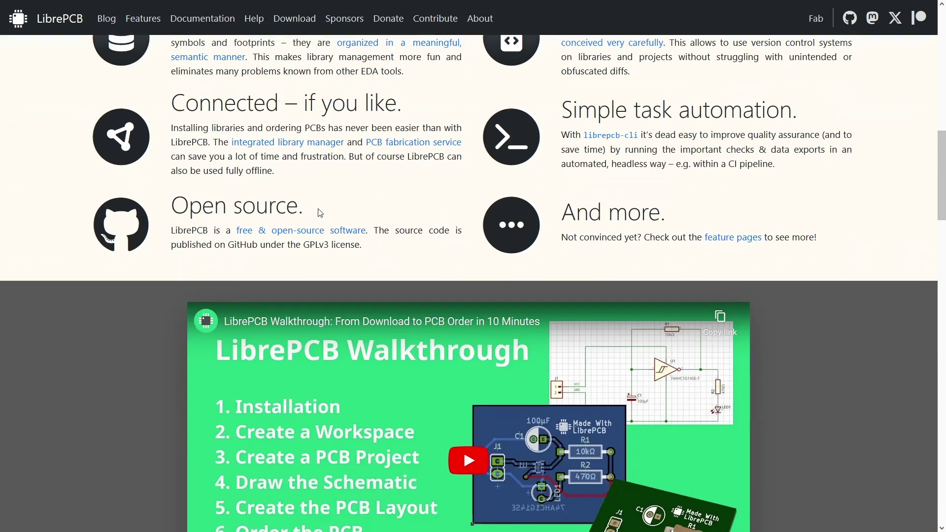
scroll(320, 213, down, 4)
scroll(321, 213, up, 13)
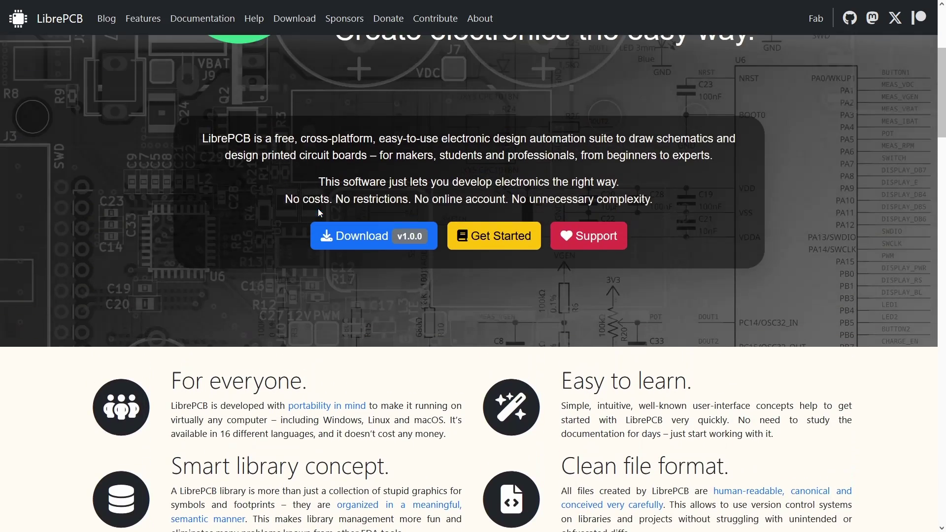
scroll(492, 153, down, 8)
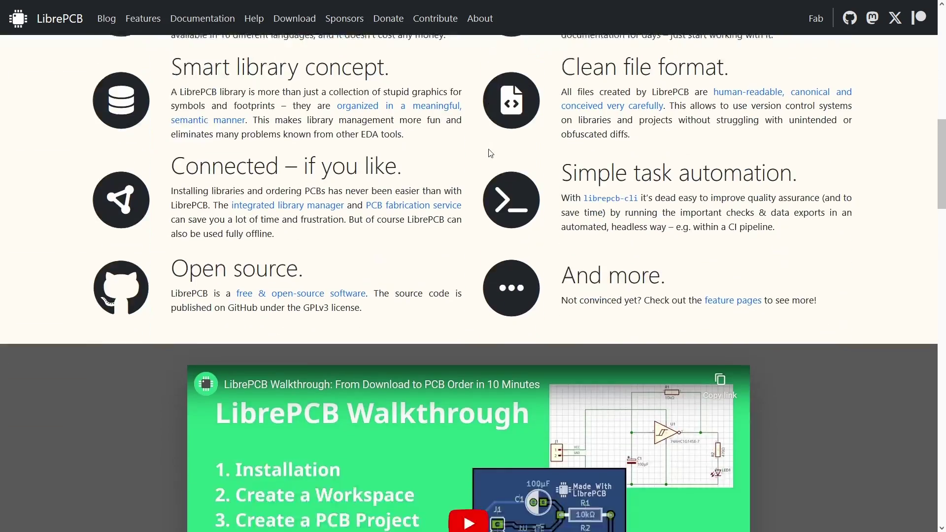
scroll(492, 154, down, 4)
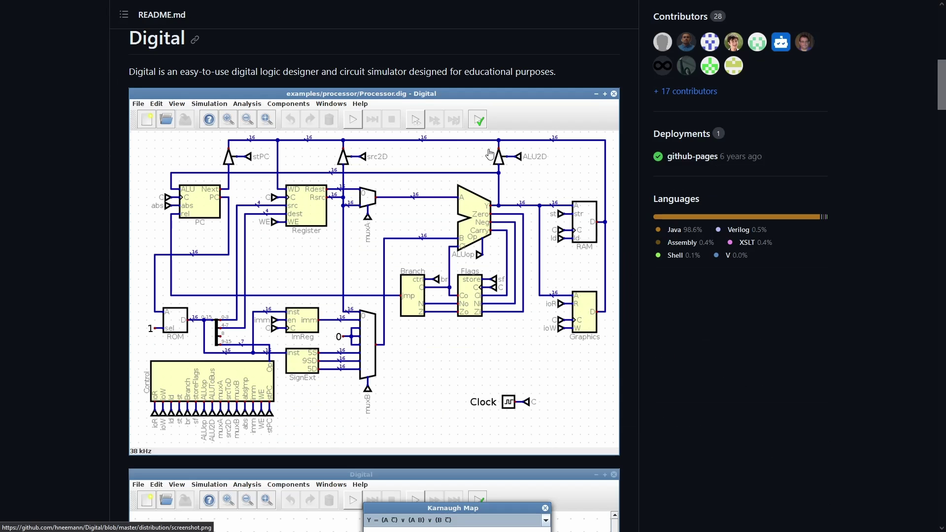
Scroll through the Digital repository README, then return to the OneNote links page
scroll(490, 154, up, 3)
scroll(489, 149, up, 7)
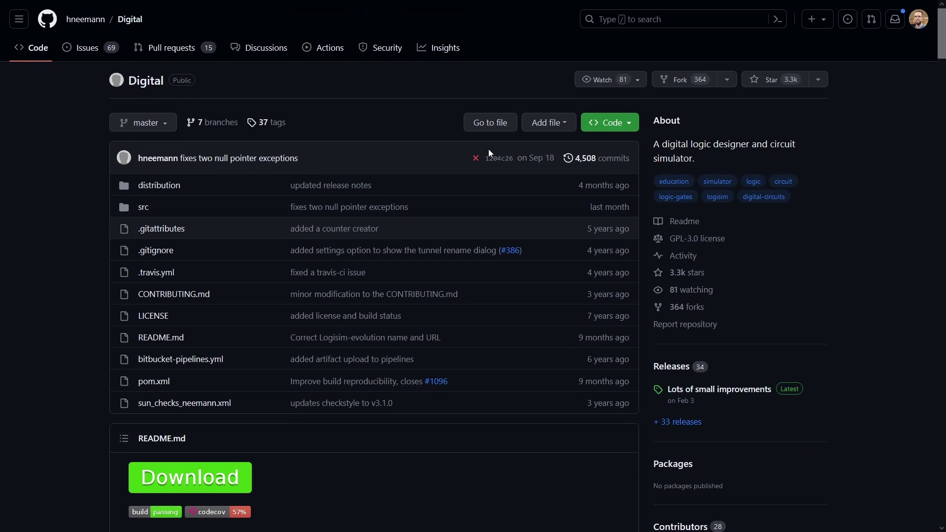
scroll(489, 149, down, 4)
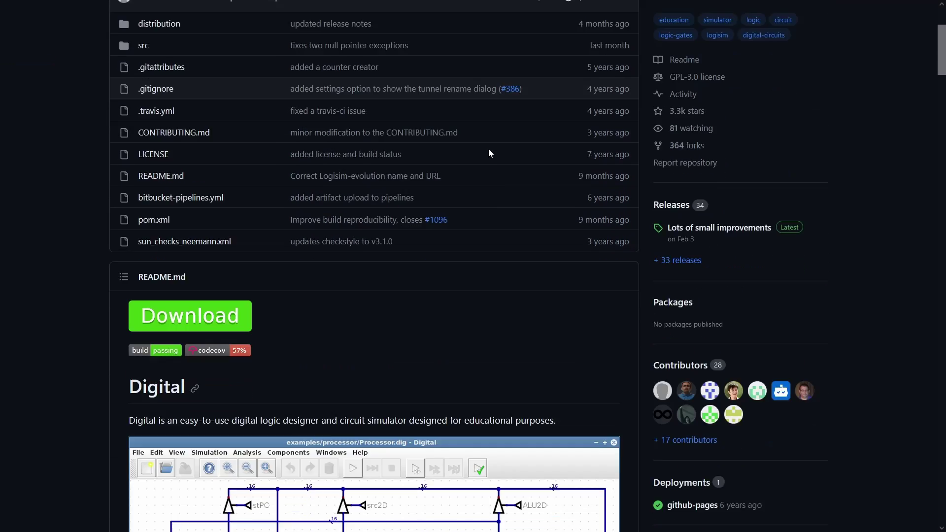
scroll(489, 149, down, 8)
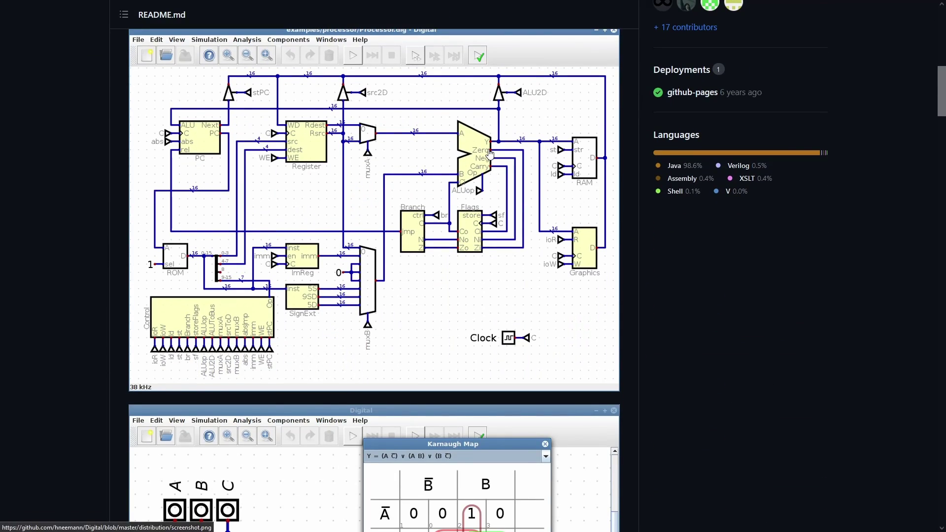
key(alt+Tab)
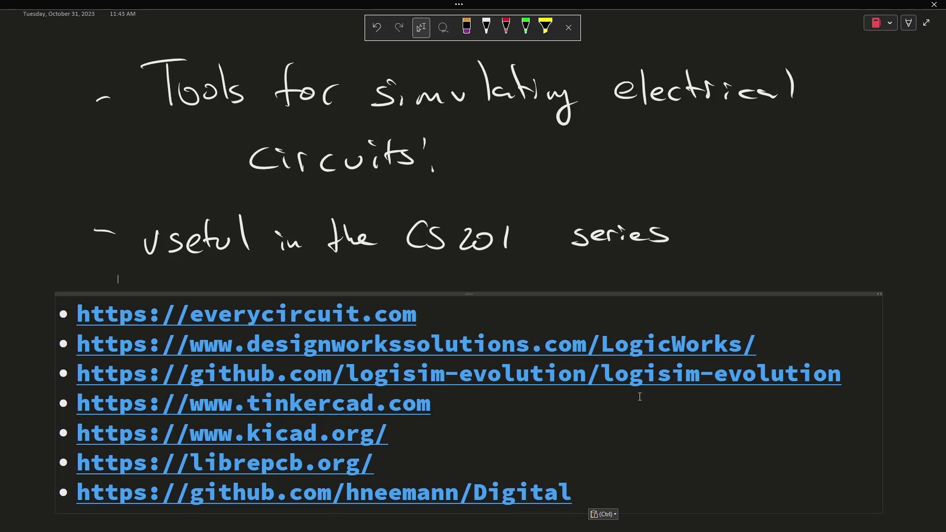
Below the links, handwrite 'Online' in green ink and 'Download' in white ink
click(943, 529)
scroll(943, 529, down, 2)
click(526, 28)
mouse_move(157, 367)
mouse_down()
mouse_move(212, 394)
mouse_move(259, 397)
mouse_up()
click(487, 27)
drag(154, 414, 220, 441)
drag(217, 430, 234, 440)
mouse_move(242, 416)
mouse_down()
mouse_move(248, 442)
mouse_move(290, 441)
mouse_up()
Handwrite 'PCB design' in red ink under Download, erasing and redoing a stroke
drag(292, 412, 310, 442)
click(506, 27)
drag(156, 458, 174, 474)
mouse_move(187, 466)
mouse_down()
mouse_move(209, 490)
mouse_move(242, 493)
mouse_up()
mouse_move(243, 480)
mouse_down()
mouse_move(270, 496)
mouse_move(296, 483)
mouse_move(244, 492)
mouse_up()
click(467, 27)
click(506, 28)
mouse_move(242, 483)
mouse_down()
mouse_move(260, 481)
mouse_move(256, 491)
mouse_up()
drag(279, 481, 281, 489)
drag(288, 478, 280, 505)
drag(292, 480, 312, 494)
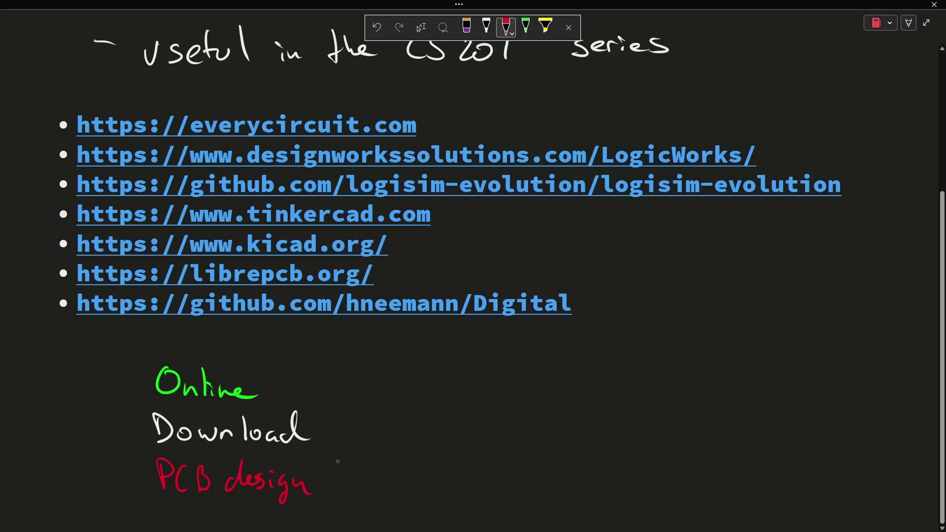
Mark everycircuit.com with a green stroke and prepare a white mark beside it
click(526, 27)
mouse_move(440, 118)
mouse_down()
mouse_move(427, 134)
mouse_move(454, 120)
mouse_up()
click(488, 26)
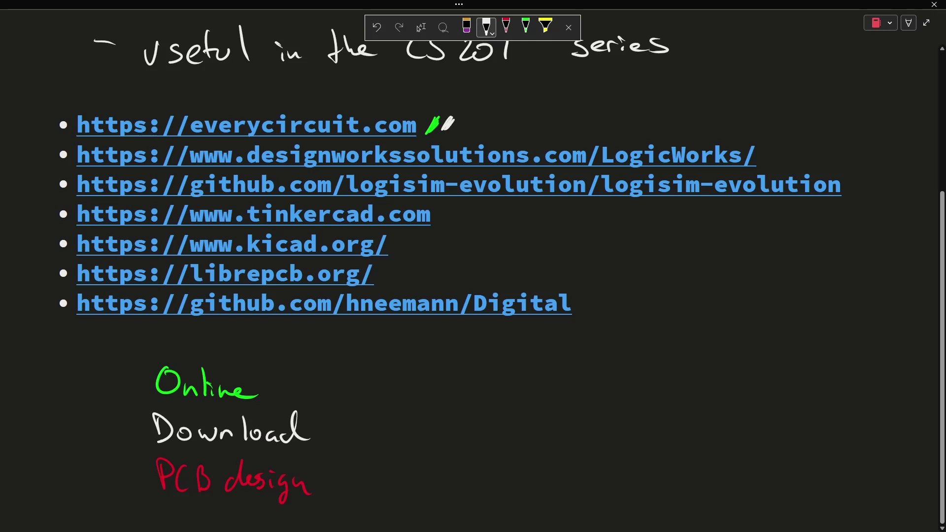
Mark Tinkercad green; kicad, Digital, LogicWorks and logisim-evolution white; KiCad and LibrePCB red
click(525, 28)
mouse_move(447, 209)
mouse_down()
mouse_move(442, 217)
mouse_move(449, 212)
mouse_up()
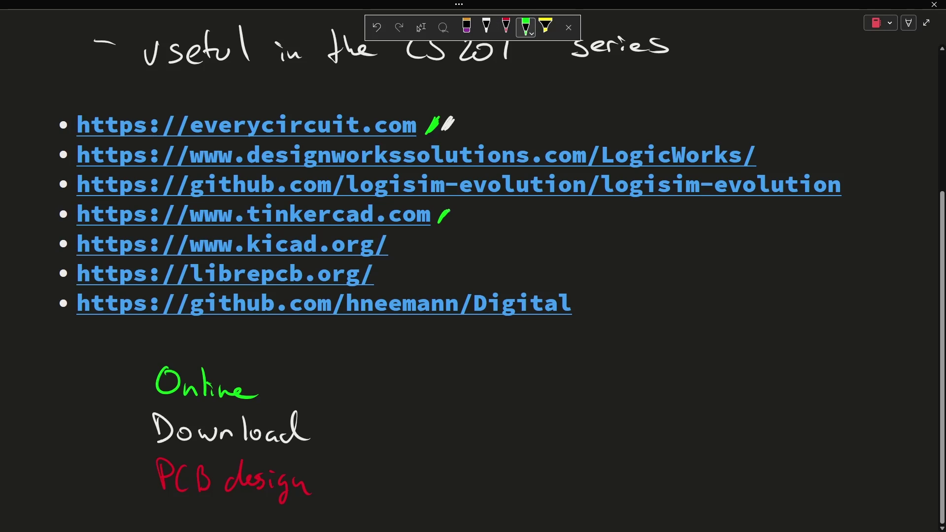
click(490, 30)
mouse_move(413, 240)
mouse_down()
mouse_move(396, 282)
mouse_move(405, 270)
mouse_up()
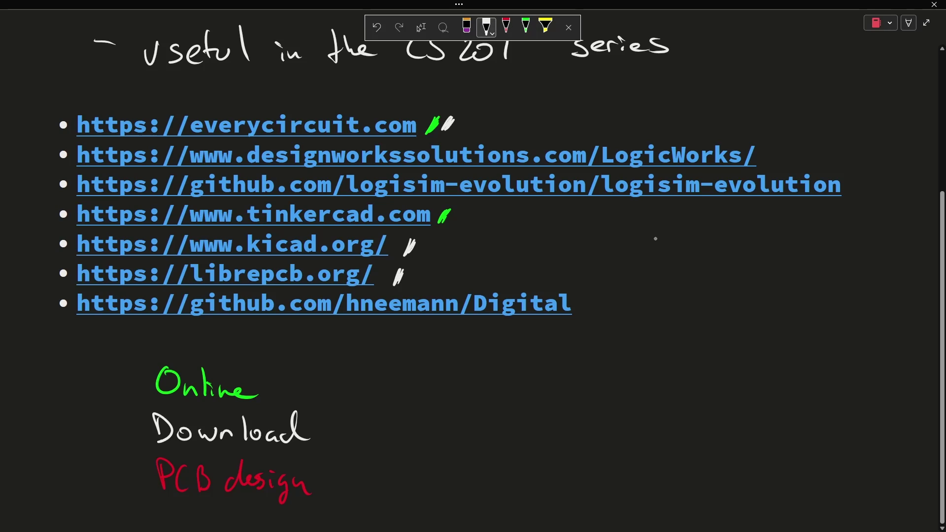
drag(592, 297, 583, 311)
mouse_move(781, 150)
mouse_down()
mouse_move(769, 163)
mouse_move(782, 149)
mouse_up()
mouse_move(863, 183)
mouse_down()
mouse_move(852, 194)
mouse_move(862, 180)
mouse_up()
click(506, 27)
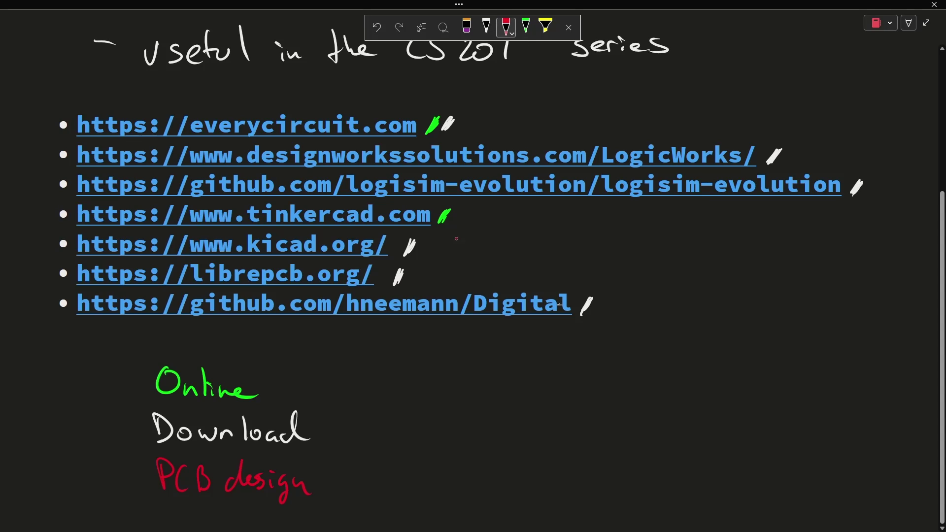
mouse_move(431, 241)
mouse_down()
mouse_move(411, 281)
mouse_move(419, 279)
mouse_up()
In white ink, draw a divider box beside the colour key and handwrite 'Homework'
click(486, 27)
mouse_move(349, 365)
mouse_down()
mouse_move(350, 512)
mouse_move(434, 350)
mouse_move(721, 363)
mouse_up()
mouse_move(380, 375)
mouse_down()
mouse_move(379, 394)
mouse_move(383, 387)
mouse_up()
mouse_move(393, 375)
mouse_down()
mouse_move(397, 393)
mouse_move(395, 384)
mouse_up()
mouse_move(411, 382)
mouse_down()
mouse_move(493, 385)
mouse_move(510, 374)
mouse_up()
mouse_move(517, 368)
mouse_down()
mouse_move(515, 387)
mouse_move(542, 387)
mouse_up()
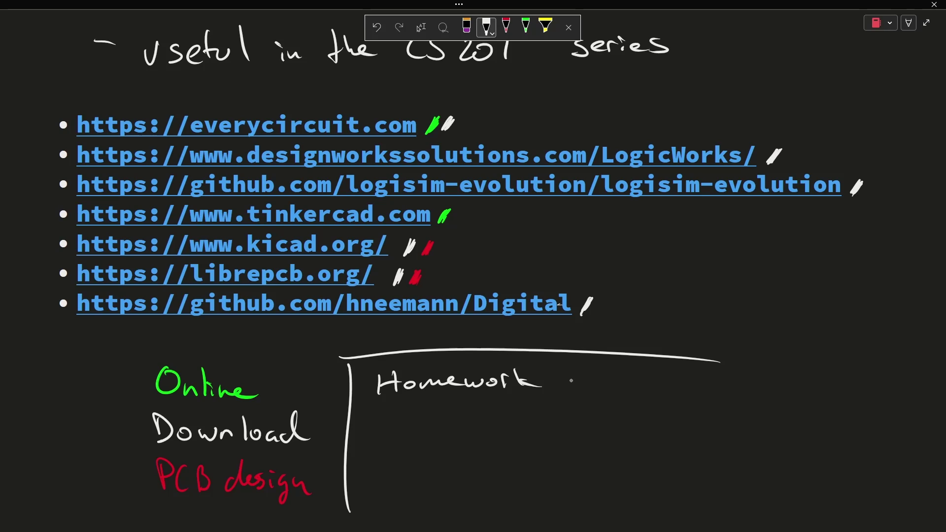
Draw a white bracket beside the EveryCircuit and logisim-evolution links, curving into an arrow toward Homework
drag(58, 110, 45, 140)
drag(55, 176, 47, 199)
mouse_move(32, 130)
mouse_down()
mouse_move(18, 170)
mouse_move(28, 275)
mouse_move(99, 358)
mouse_move(311, 351)
mouse_move(365, 427)
mouse_up()
drag(404, 418, 419, 425)
Handwrite 'play with an online circuit simulator' after the arrow, then stop inking
mouse_move(427, 413)
mouse_down()
mouse_move(431, 428)
mouse_move(837, 422)
mouse_up()
mouse_move(427, 454)
mouse_down()
mouse_move(507, 459)
mouse_move(566, 446)
mouse_up()
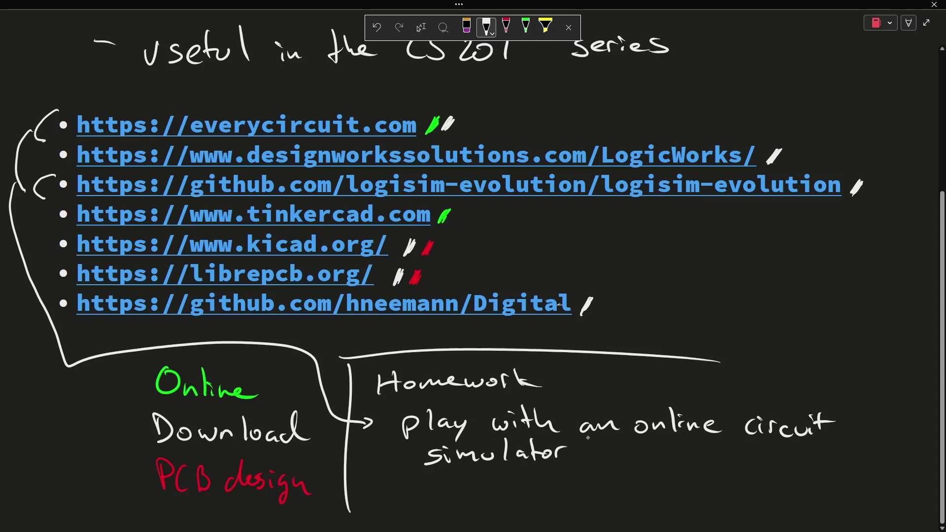
key(Escape)
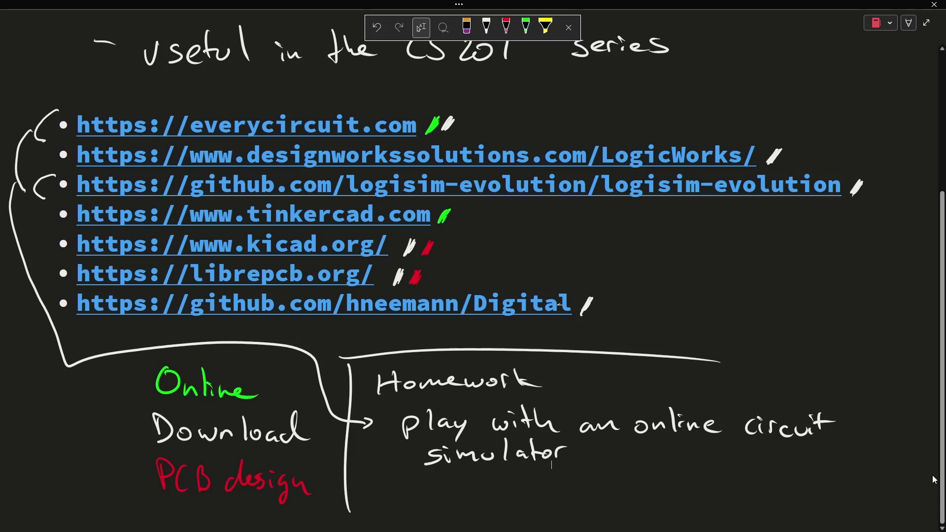
Add the white handwritten line 'it'll make no sense (But that's OK)' under the homework task
scroll(552, 463, down, 3)
mouse_move(386, 312)
mouse_down()
mouse_move(437, 291)
mouse_move(528, 307)
mouse_move(711, 311)
mouse_move(527, 353)
mouse_move(627, 348)
mouse_move(728, 379)
mouse_up()
key(Escape)
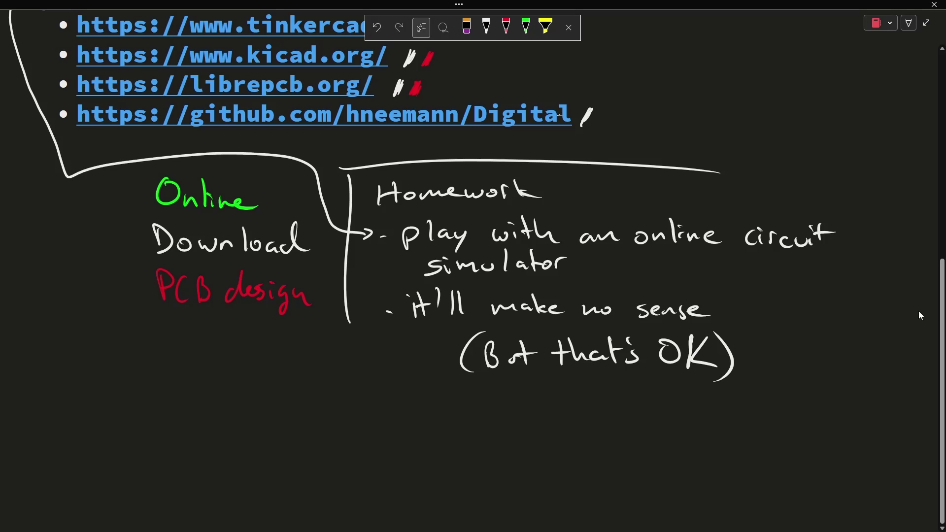
Retrace the link brackets, long curve and arrow to Homework in green ink
drag(944, 323, 938, 286)
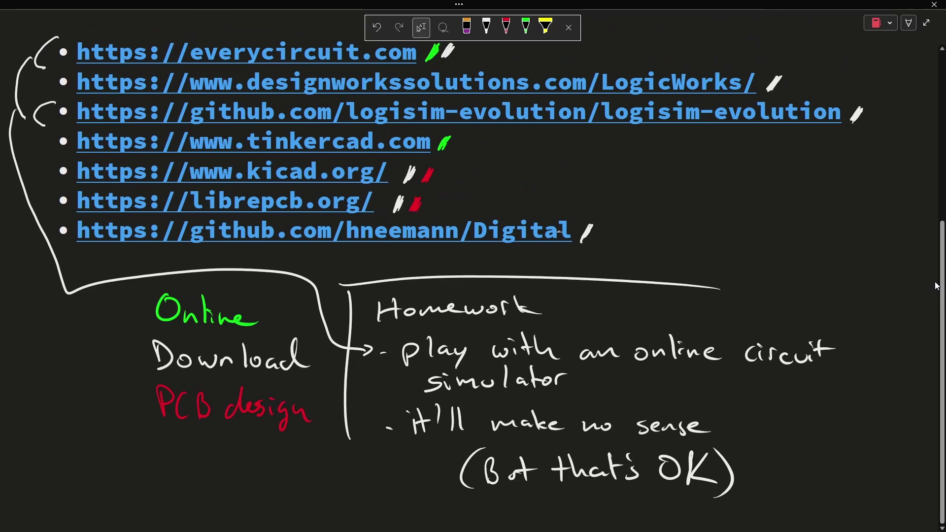
click(526, 27)
drag(56, 37, 20, 116)
drag(54, 101, 44, 127)
mouse_move(12, 104)
mouse_down()
mouse_move(30, 119)
mouse_move(24, 179)
mouse_move(373, 351)
mouse_up()
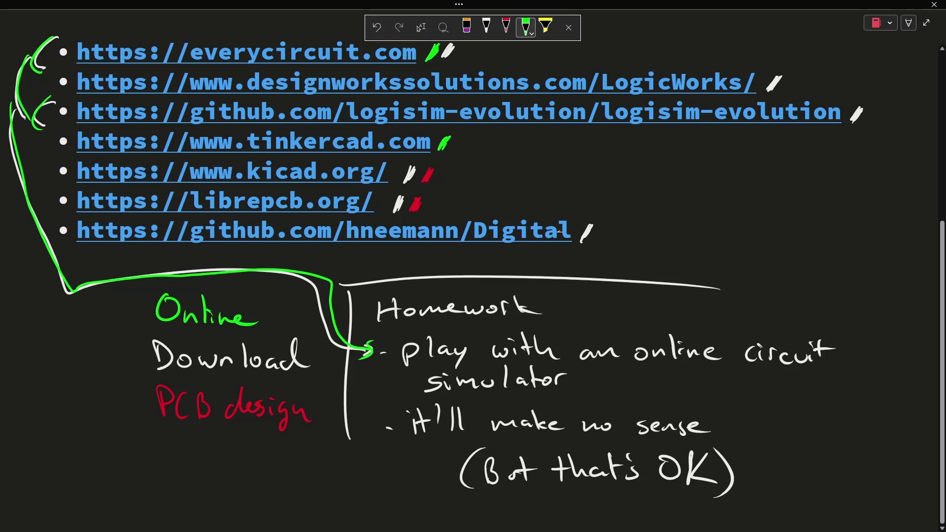